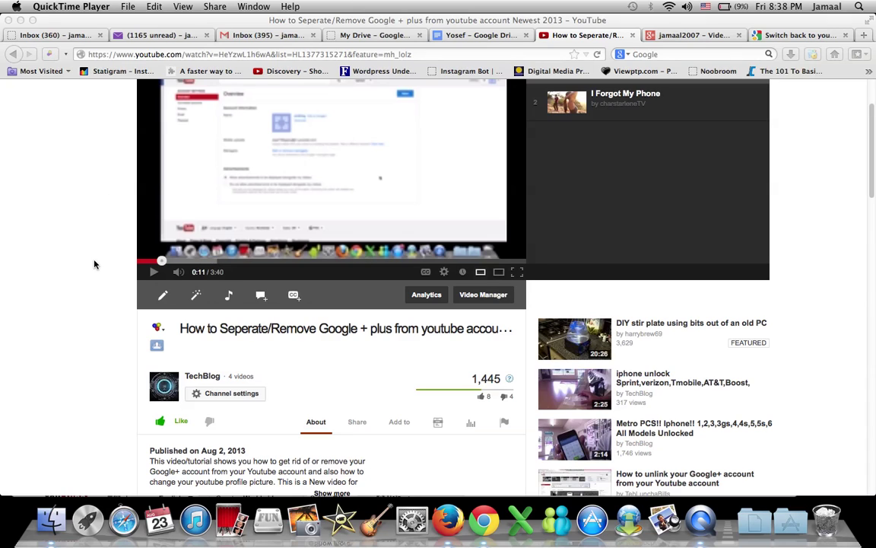
- Scroll the tutorial page, focus the browser and open the account avatar menu
scroll(95, 264, up, 3)
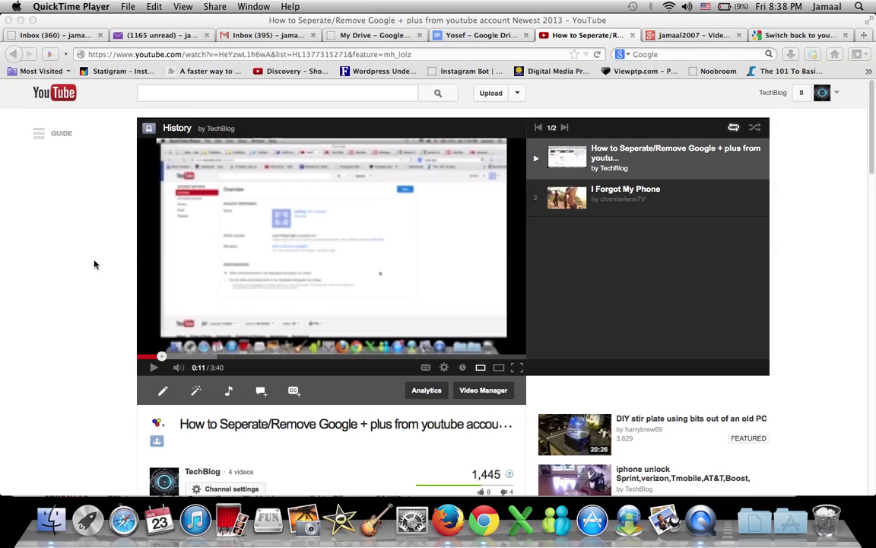
scroll(94, 264, down, 2)
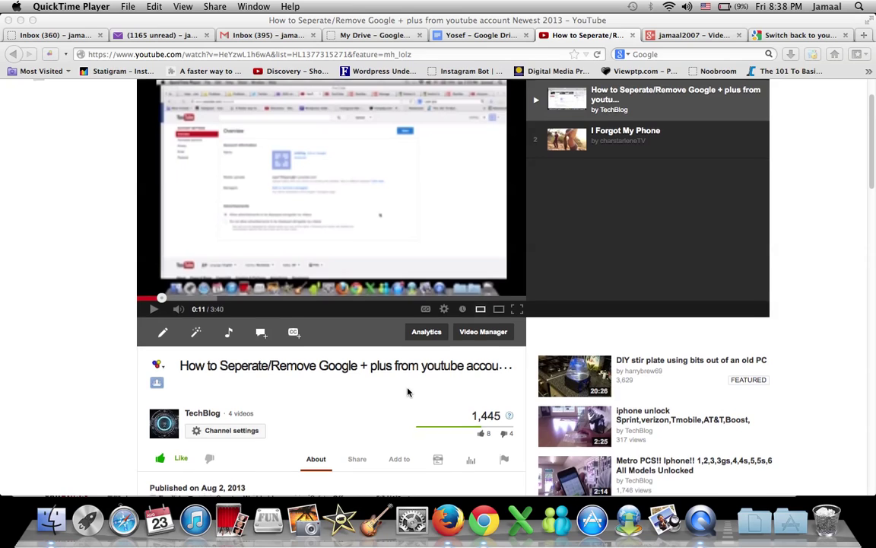
scroll(407, 392, down, 5)
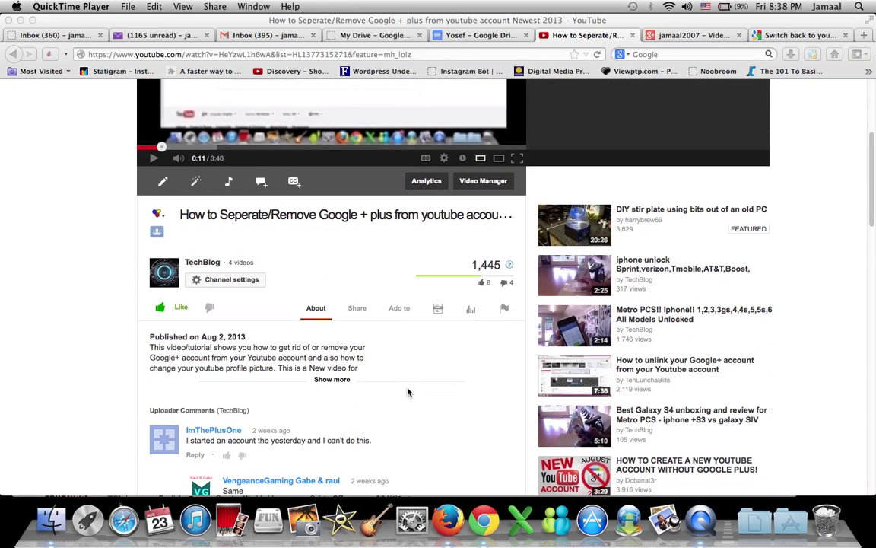
scroll(407, 392, down, 1)
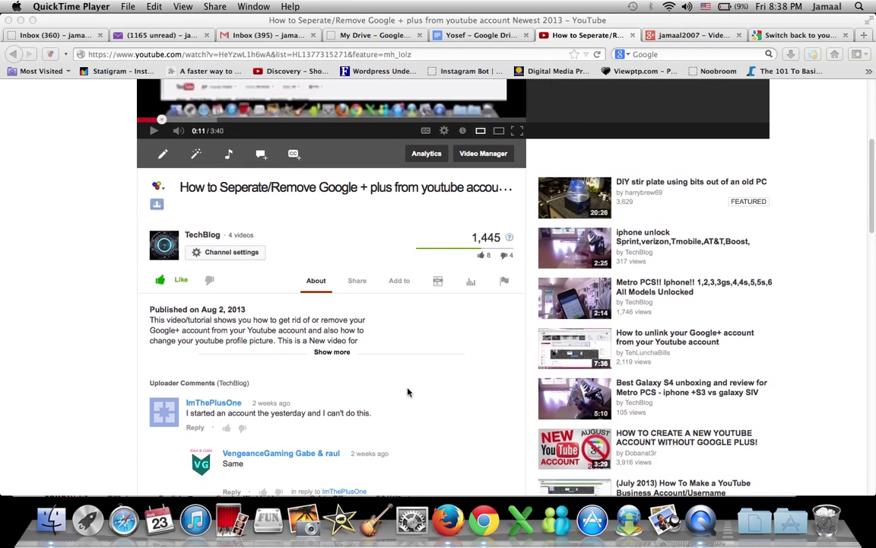
scroll(408, 392, down, 3)
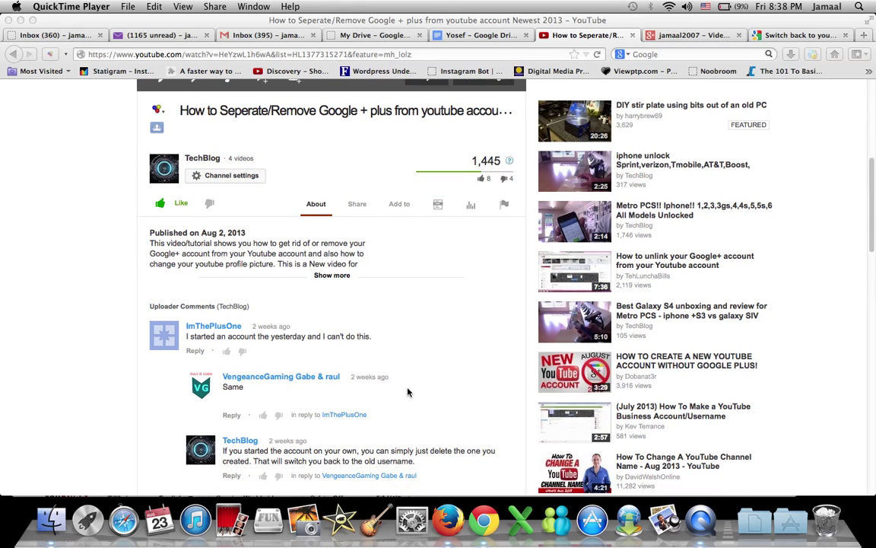
scroll(407, 391, up, 11)
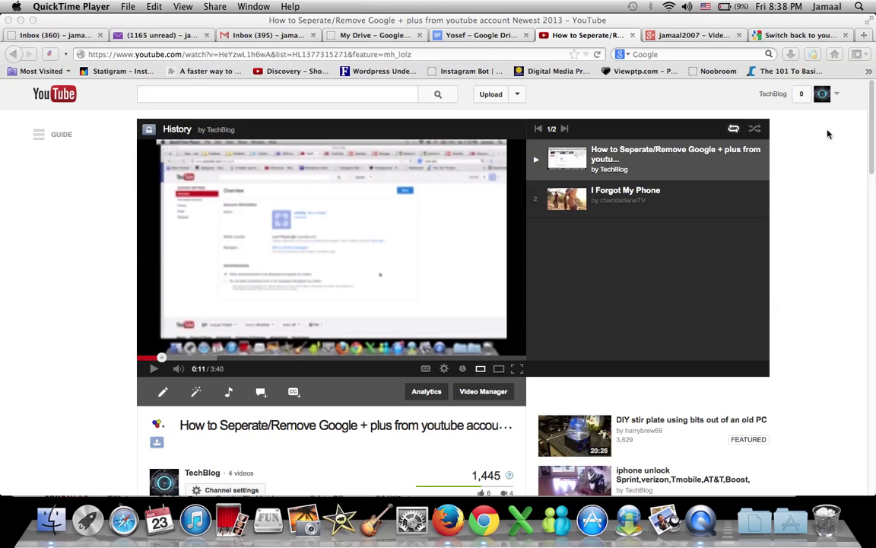
click(839, 96)
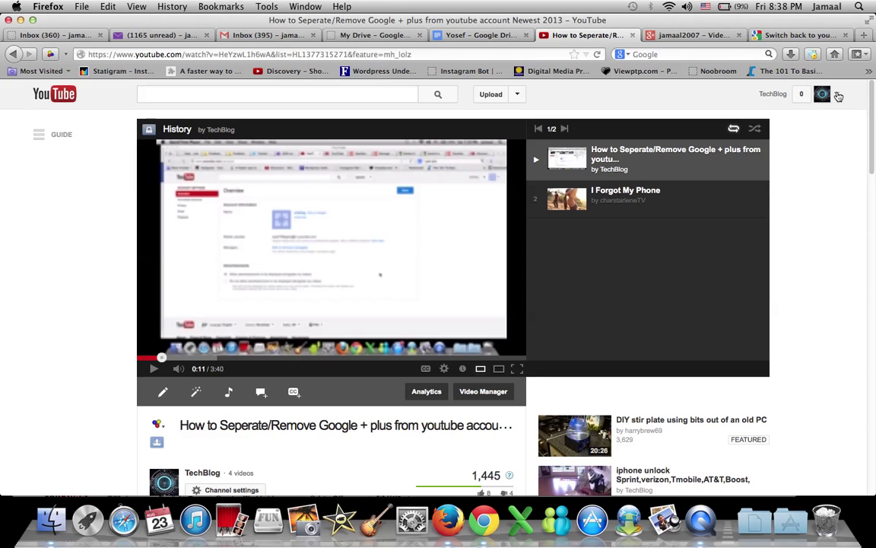
click(838, 96)
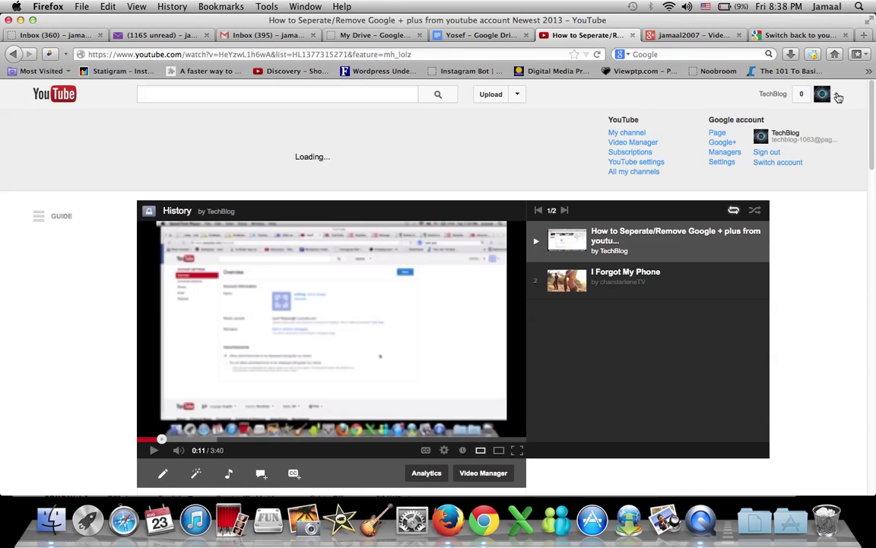
- Show the Switch account channel list, dismiss the battery alert, and peek at the Google+ tab
click(783, 163)
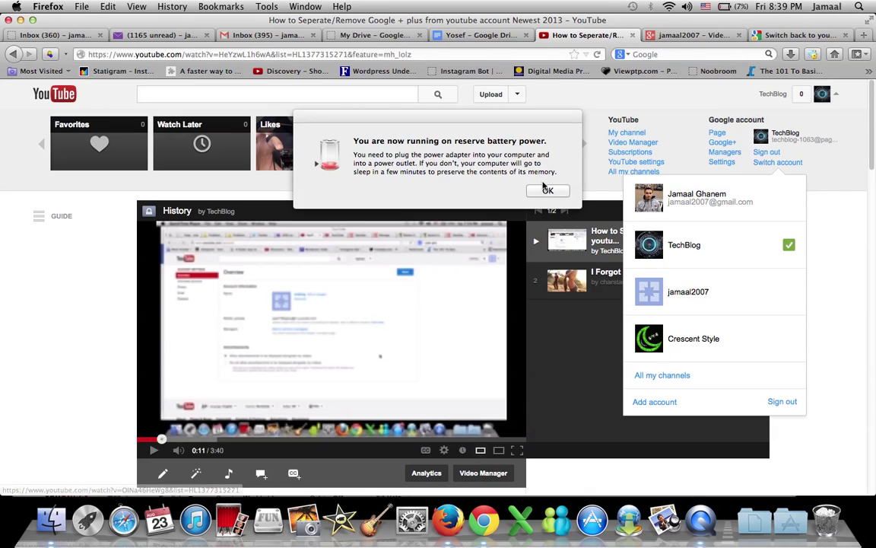
click(547, 190)
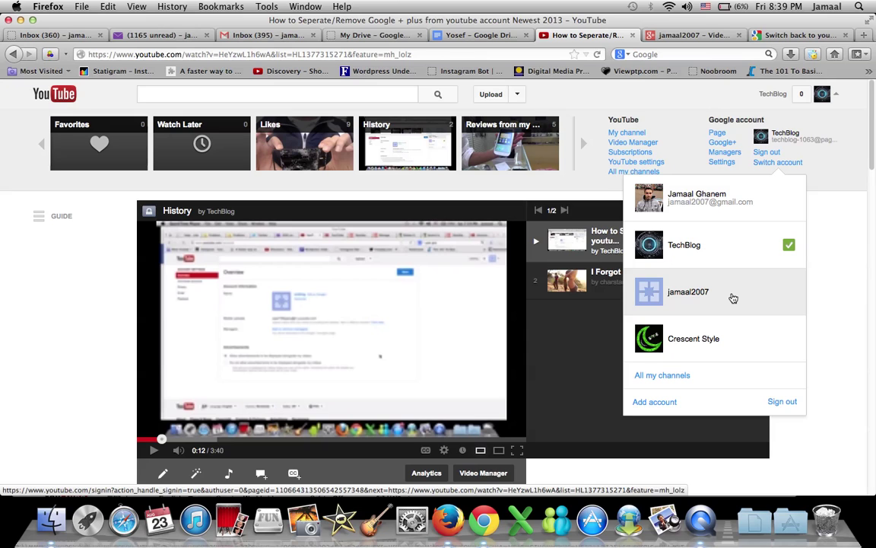
click(684, 36)
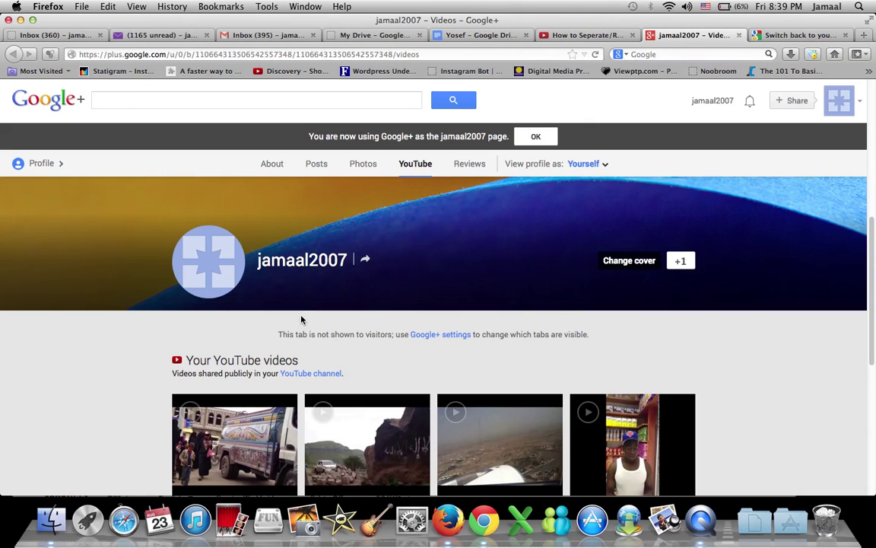
click(582, 35)
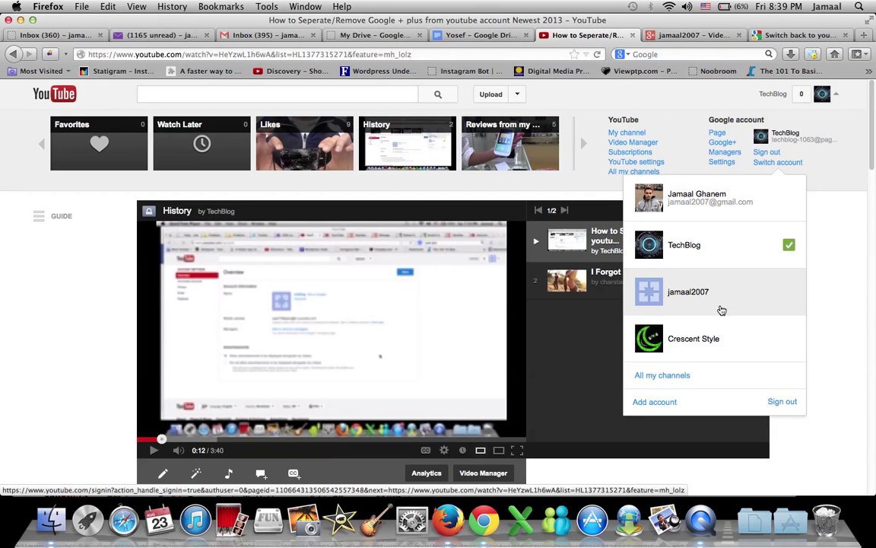
- Close the account menu and scroll through the comments back up to the paused player
click(76, 392)
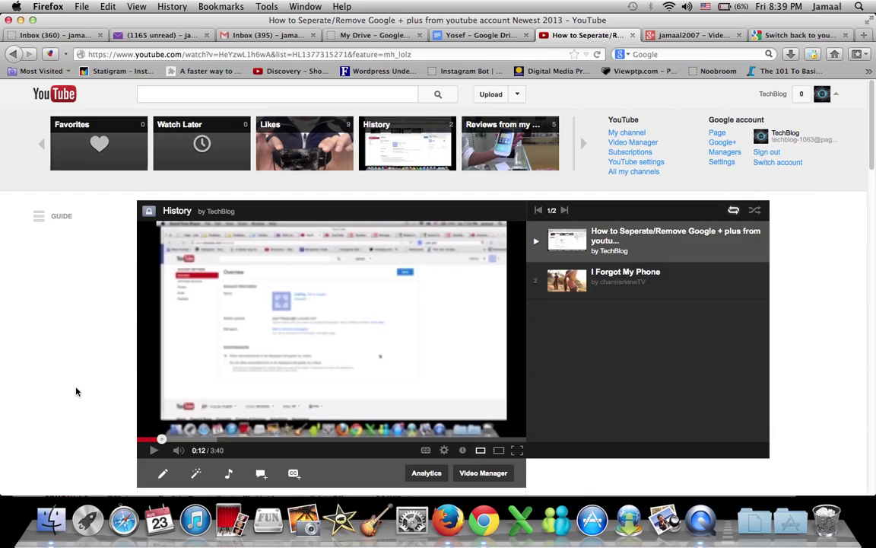
scroll(76, 391, down, 10)
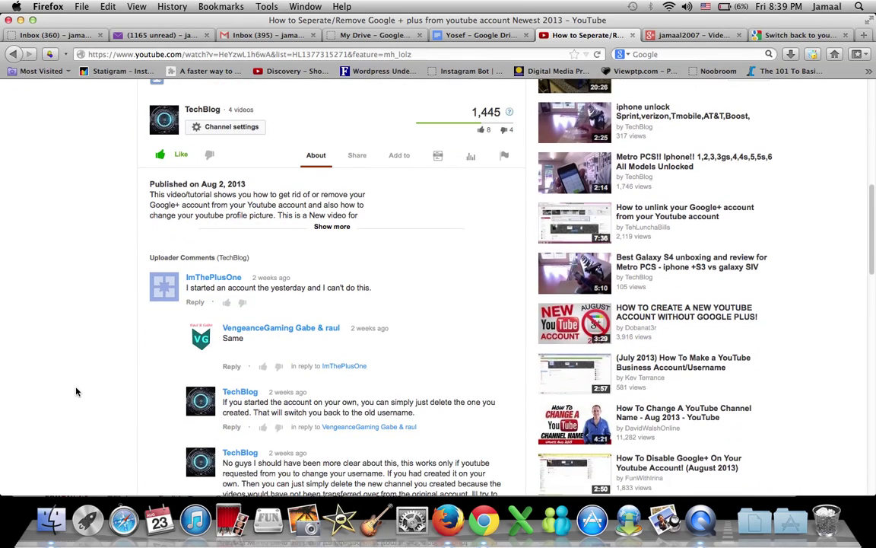
scroll(76, 392, down, 5)
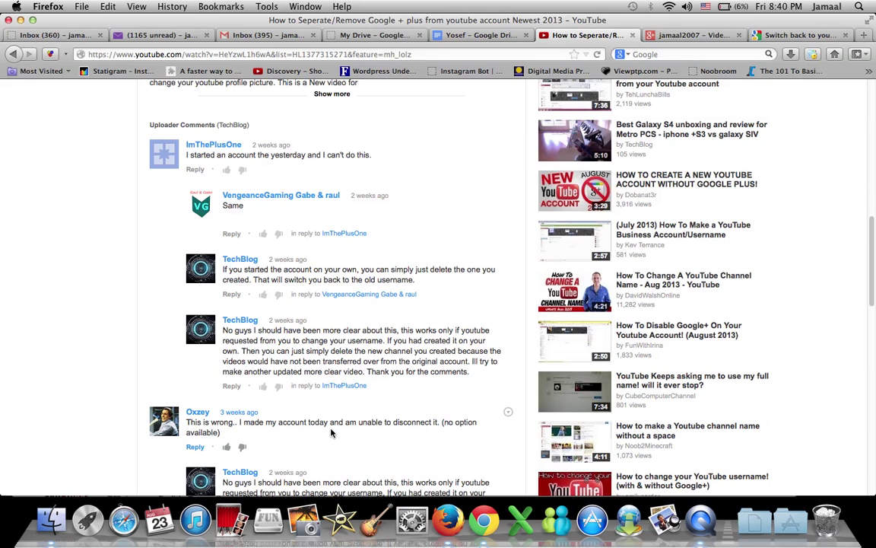
scroll(331, 432, up, 5)
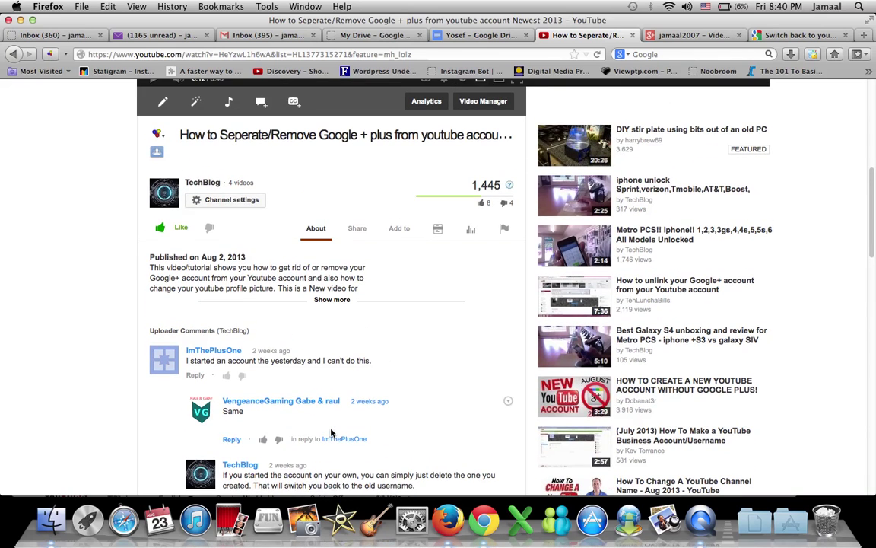
scroll(331, 432, up, 4)
scroll(331, 432, up, 2)
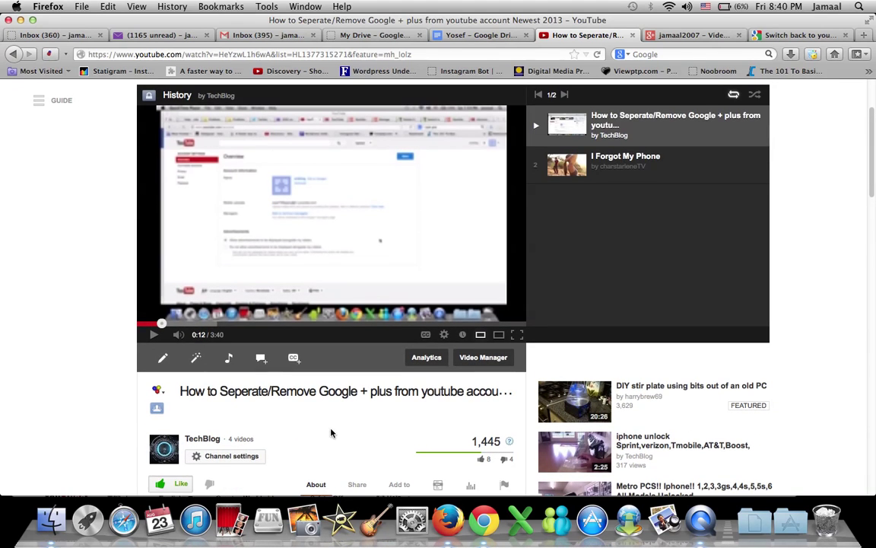
- Open the 'Switch back to your old YouTube username' article and highlight its red warning
click(790, 36)
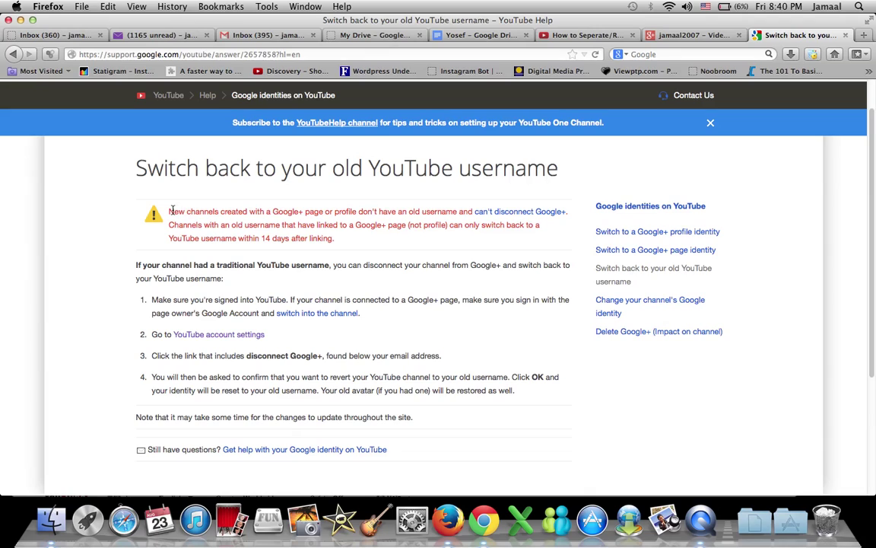
drag(169, 210, 460, 212)
click(460, 212)
- Check the Switch account list in Chrome, close it, and return to the help article
click(484, 524)
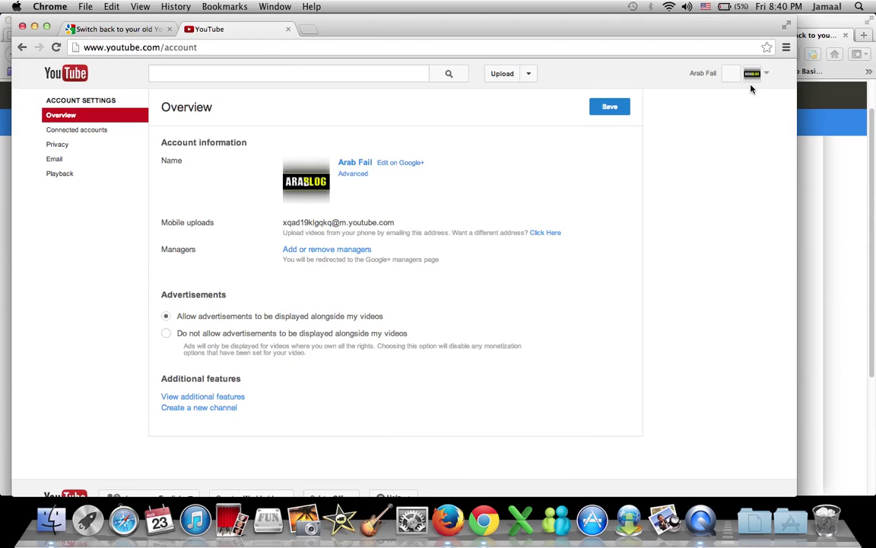
click(768, 75)
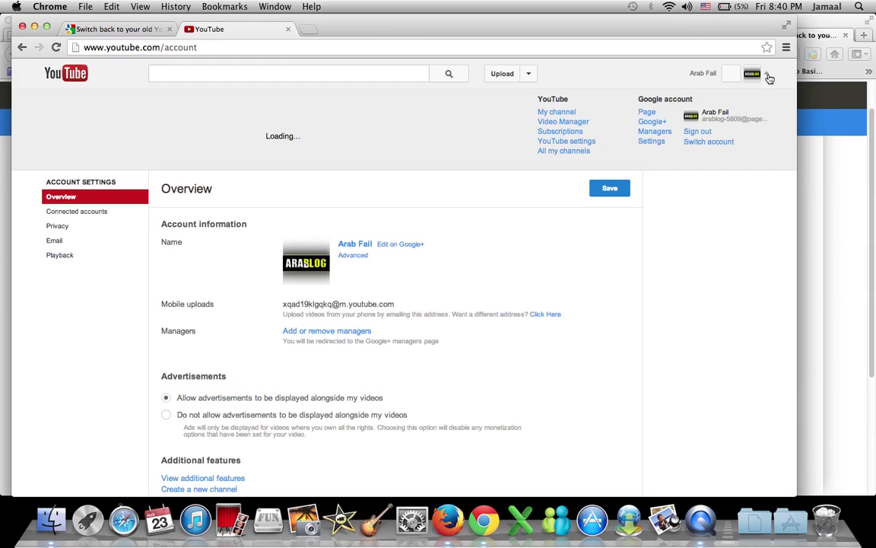
click(714, 144)
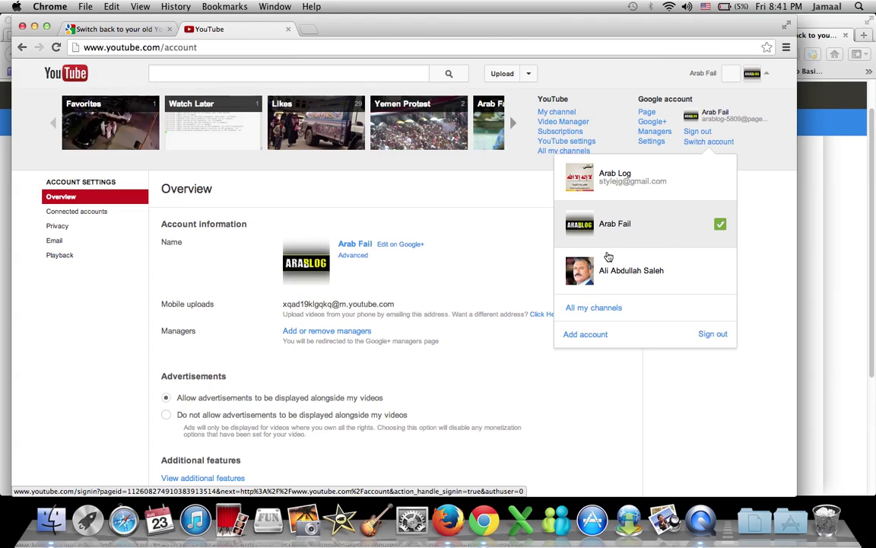
click(392, 282)
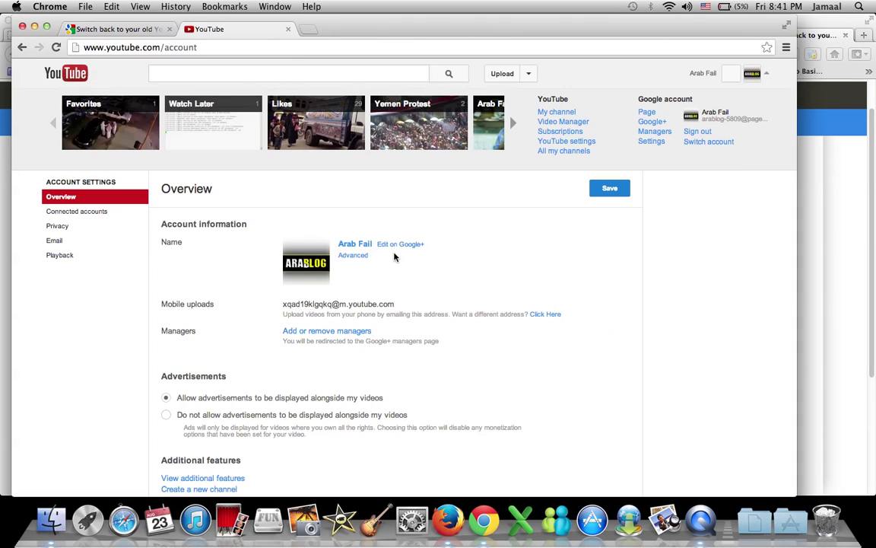
click(811, 233)
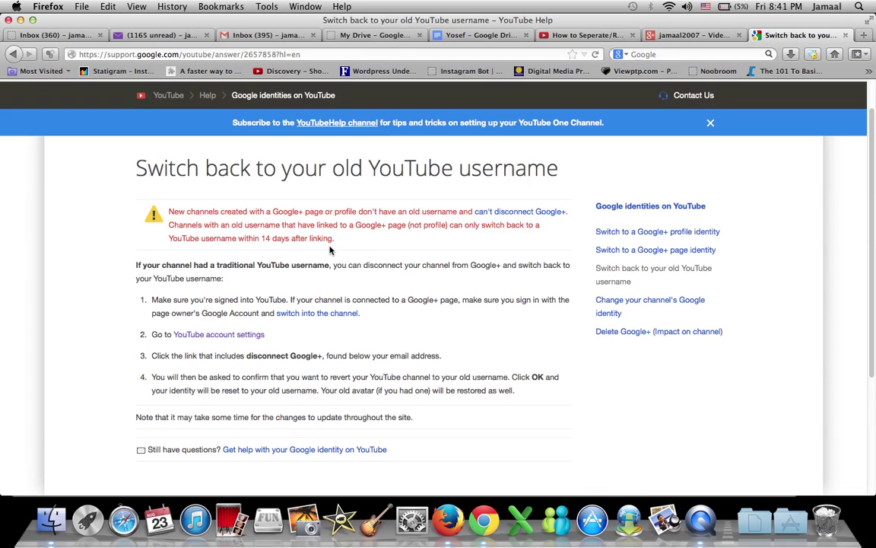
- Switch the signed-in account from TechBlog to the Google+-linked personal channel
drag(333, 239, 262, 239)
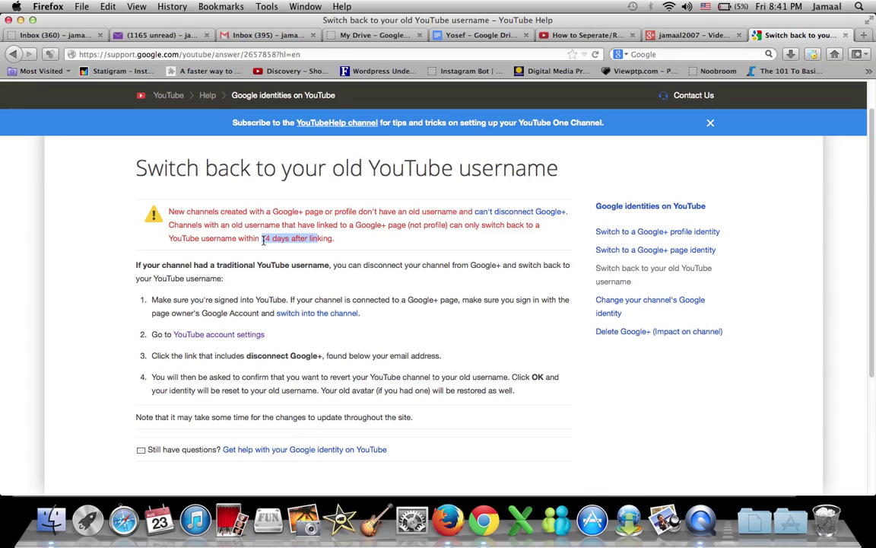
click(711, 38)
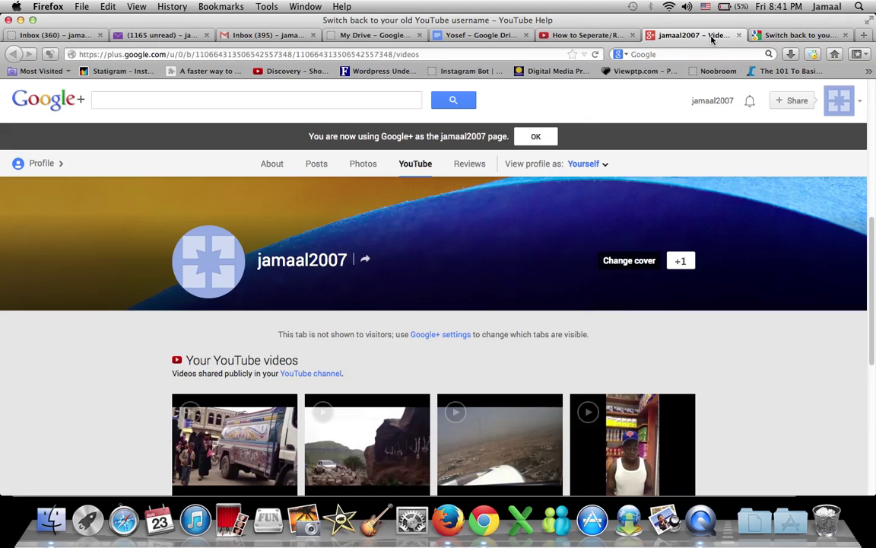
click(589, 38)
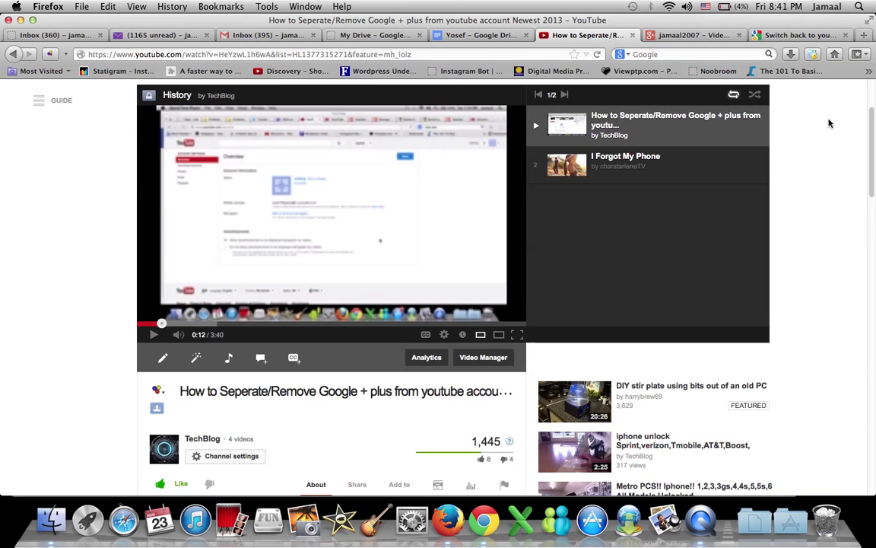
scroll(830, 123, up, 3)
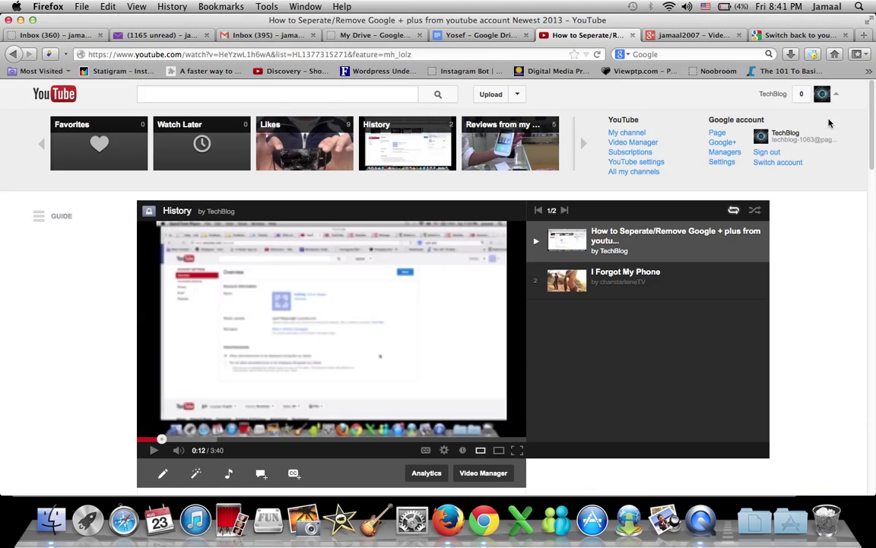
click(778, 162)
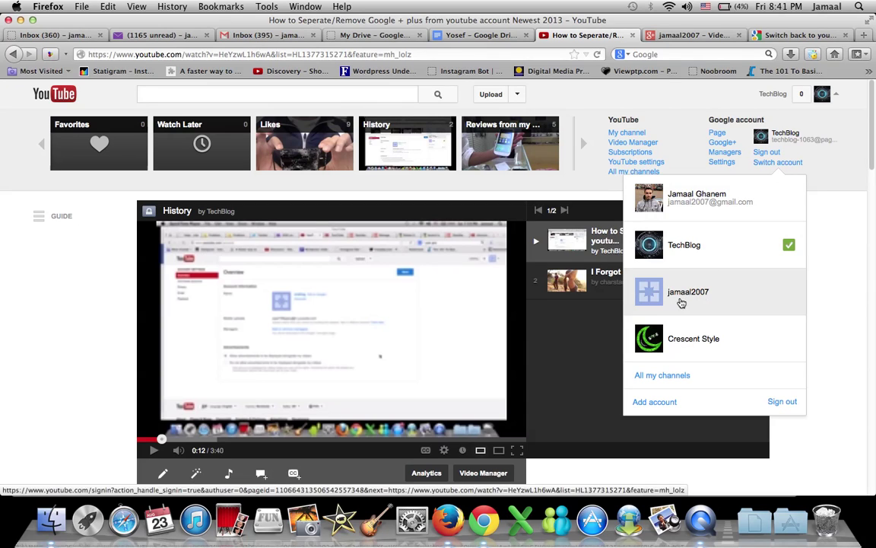
click(682, 305)
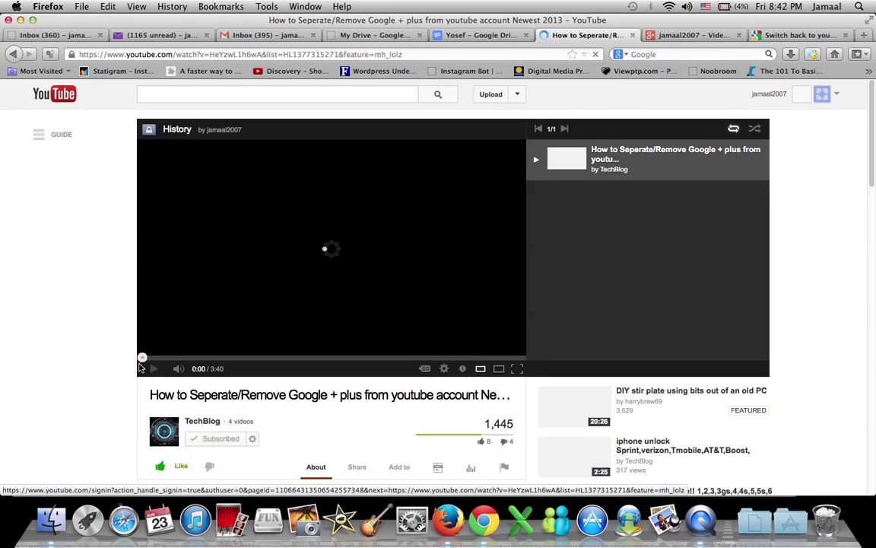
- Pause the video, go to YouTube settings, and choose 'Temporarily disconnect Google+ page'
click(151, 371)
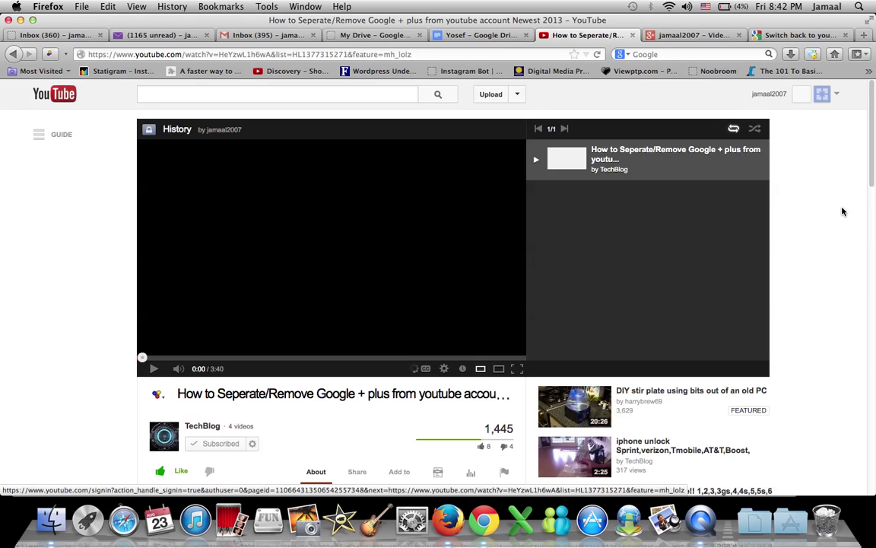
click(837, 99)
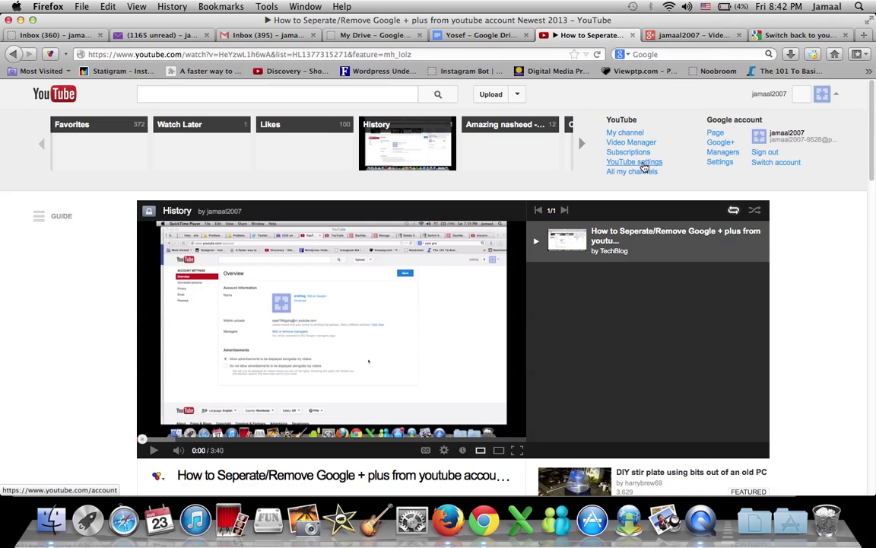
click(644, 166)
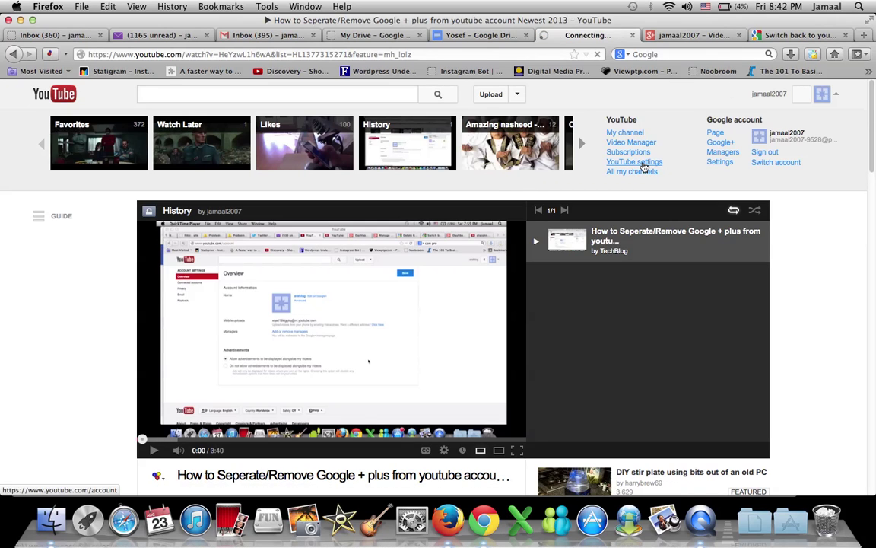
click(485, 523)
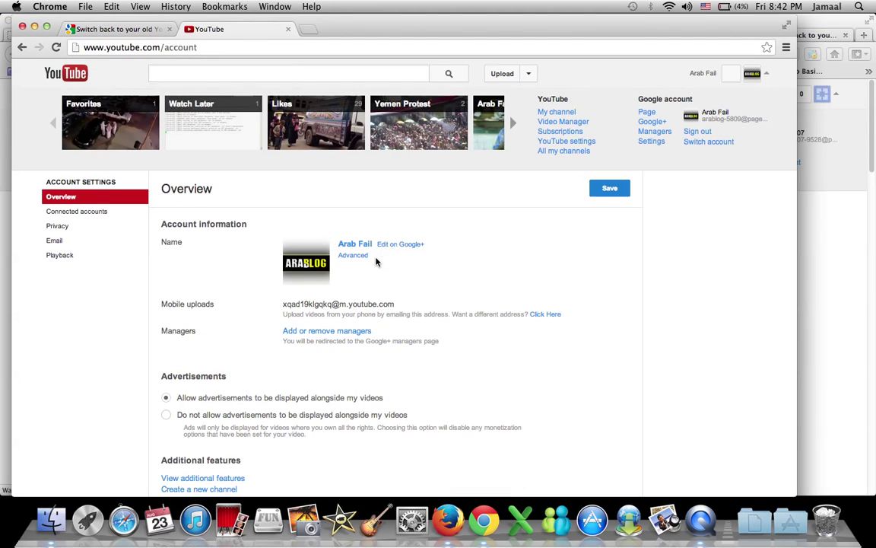
click(449, 504)
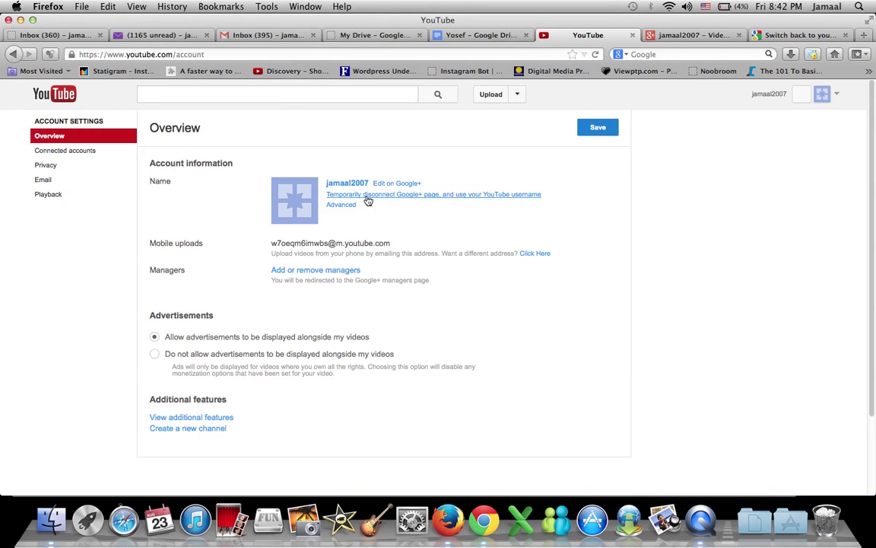
click(424, 201)
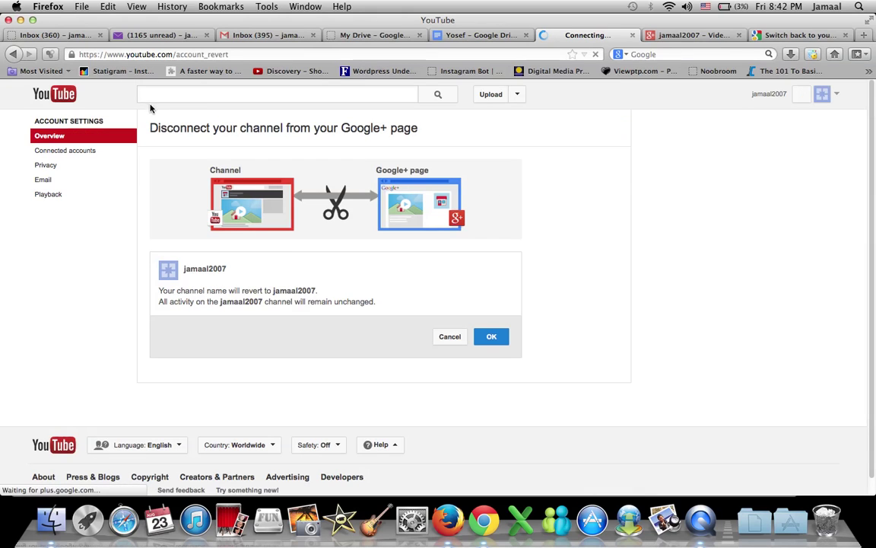
- Confirm disconnecting the channel from its Google+ page with OK
key(super+Tab)
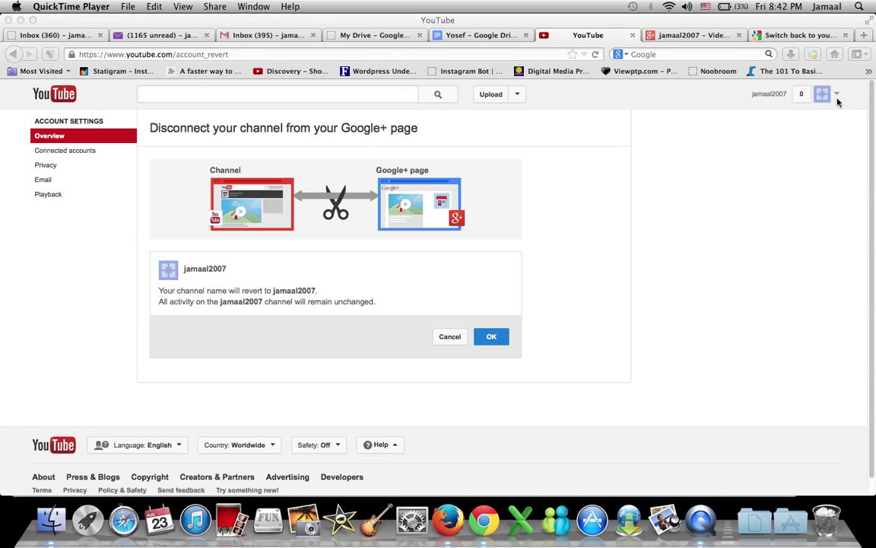
click(482, 341)
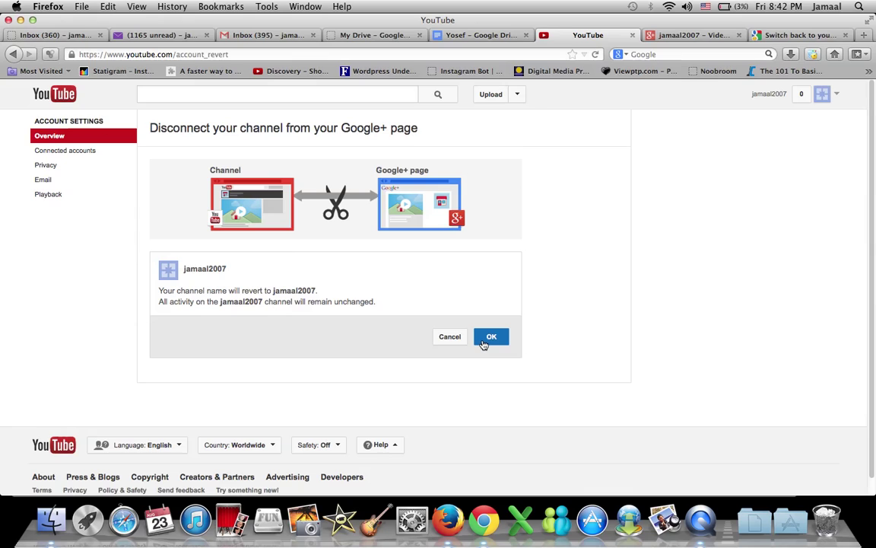
click(487, 338)
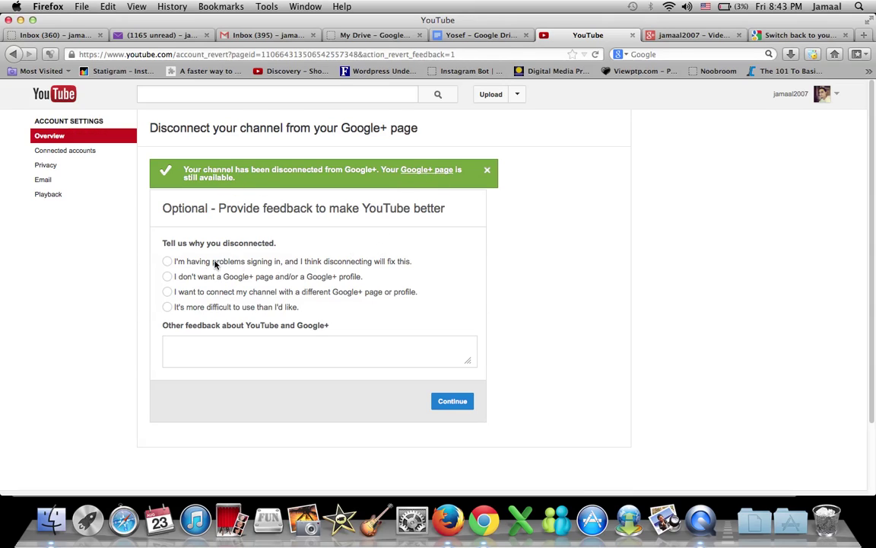
- Leave the disconnection feedback blank and continue to the YouTube home feed
click(295, 343)
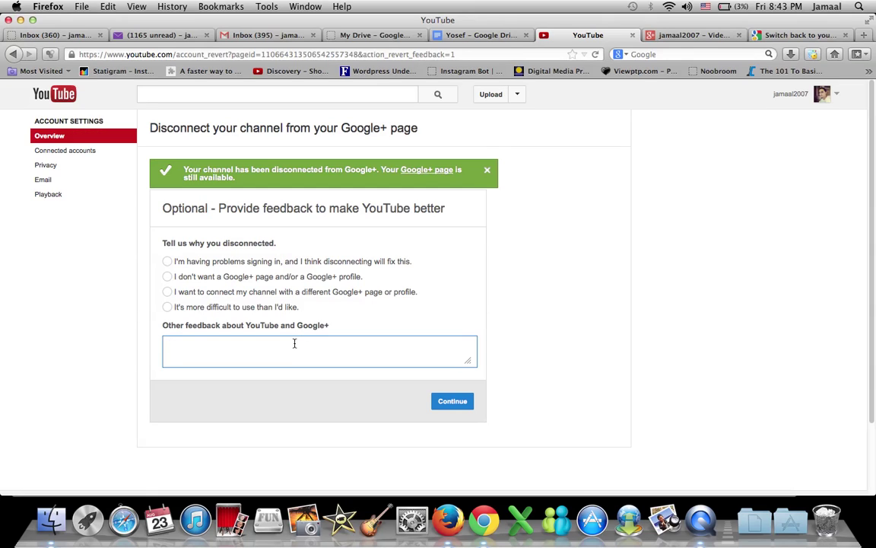
text(I DONT WHA)
key(BackSpace)
key(BackSpace)
key(BackSpace)
key(BackSpace)
key(BackSpace)
key(BackSpace)
key(BackSpace)
key(BackSpace)
key(BackSpace)
key(BackSpace)
click(444, 401)
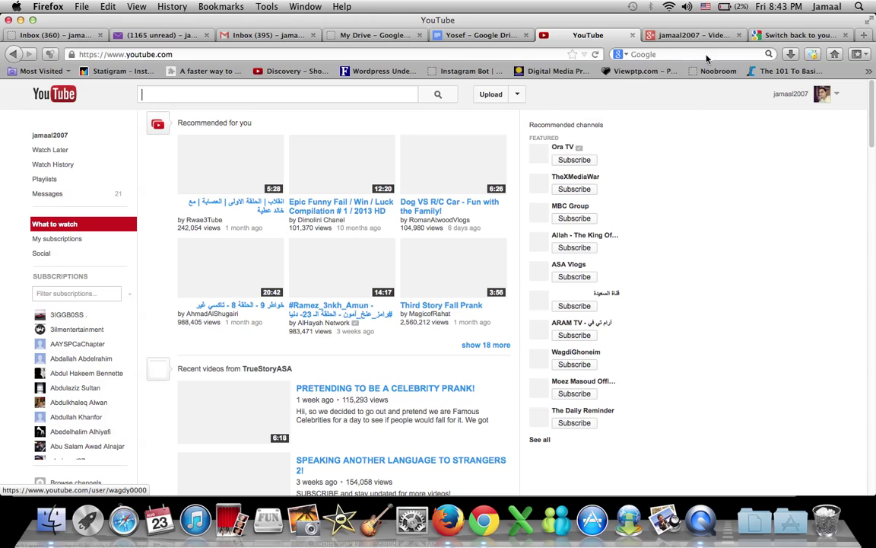
- Glance at the Google+ page, then return to the old-username help article
click(692, 35)
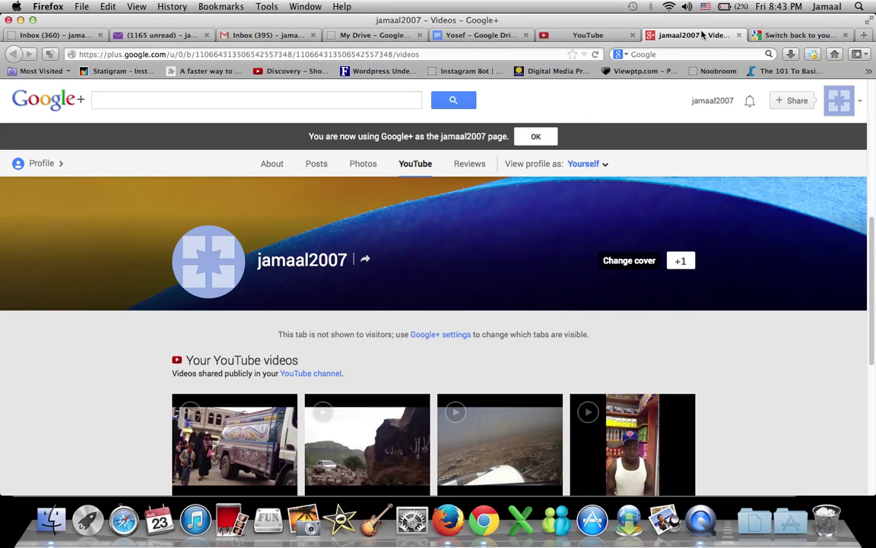
click(776, 35)
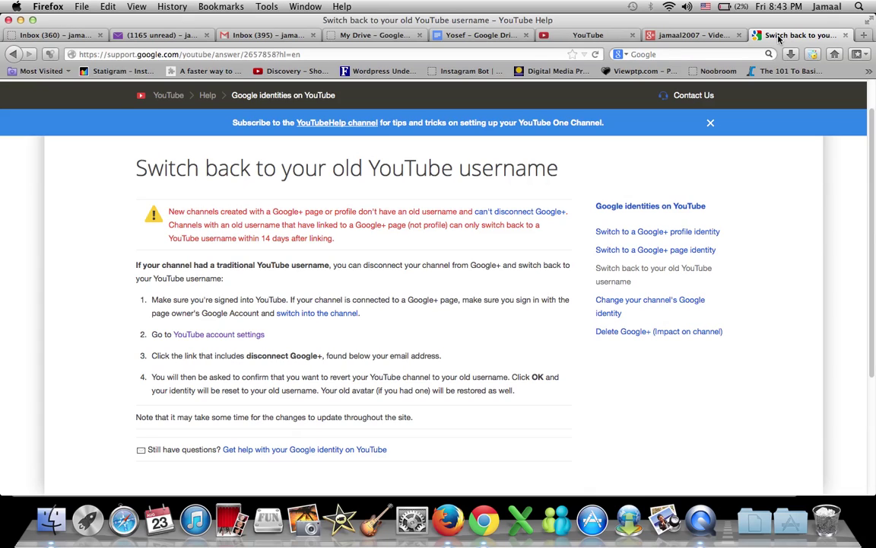